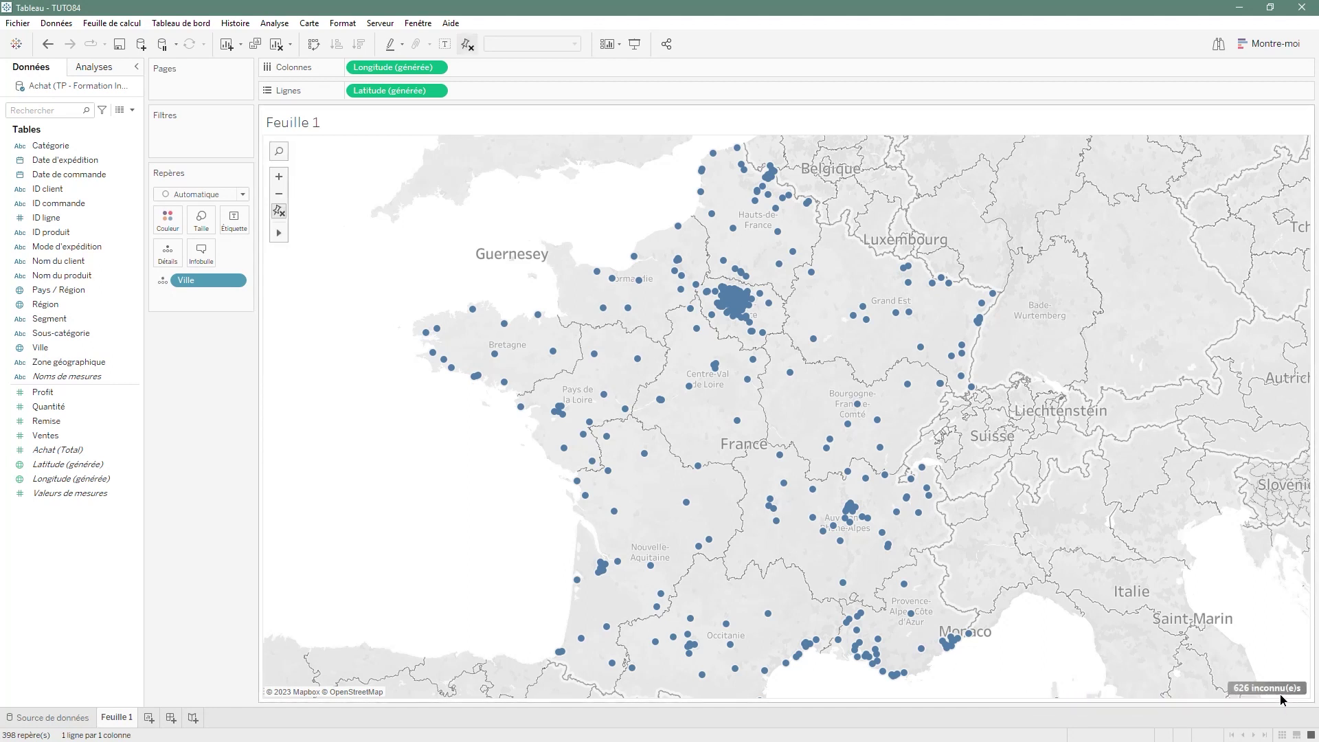
Open the location editor for the map's unknown Ville values and check the matching location entry for Bagneux
click(1281, 688)
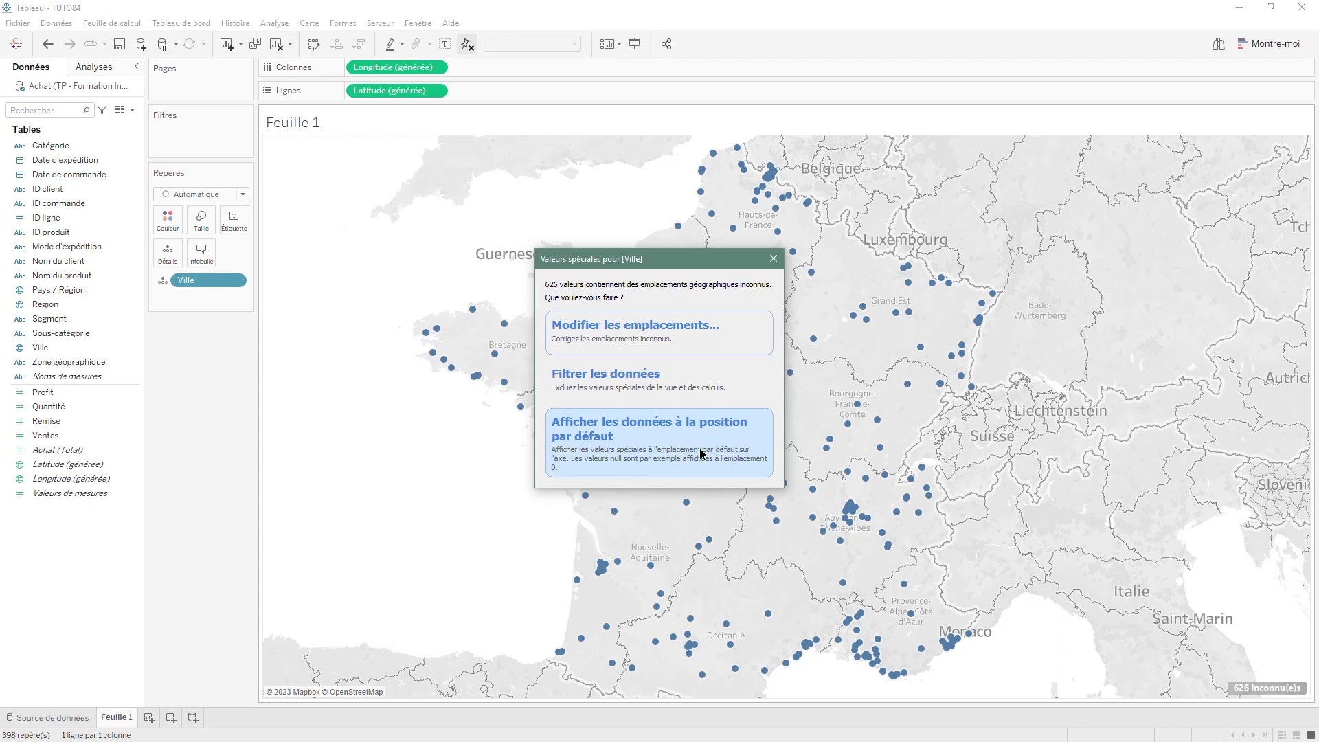
click(672, 335)
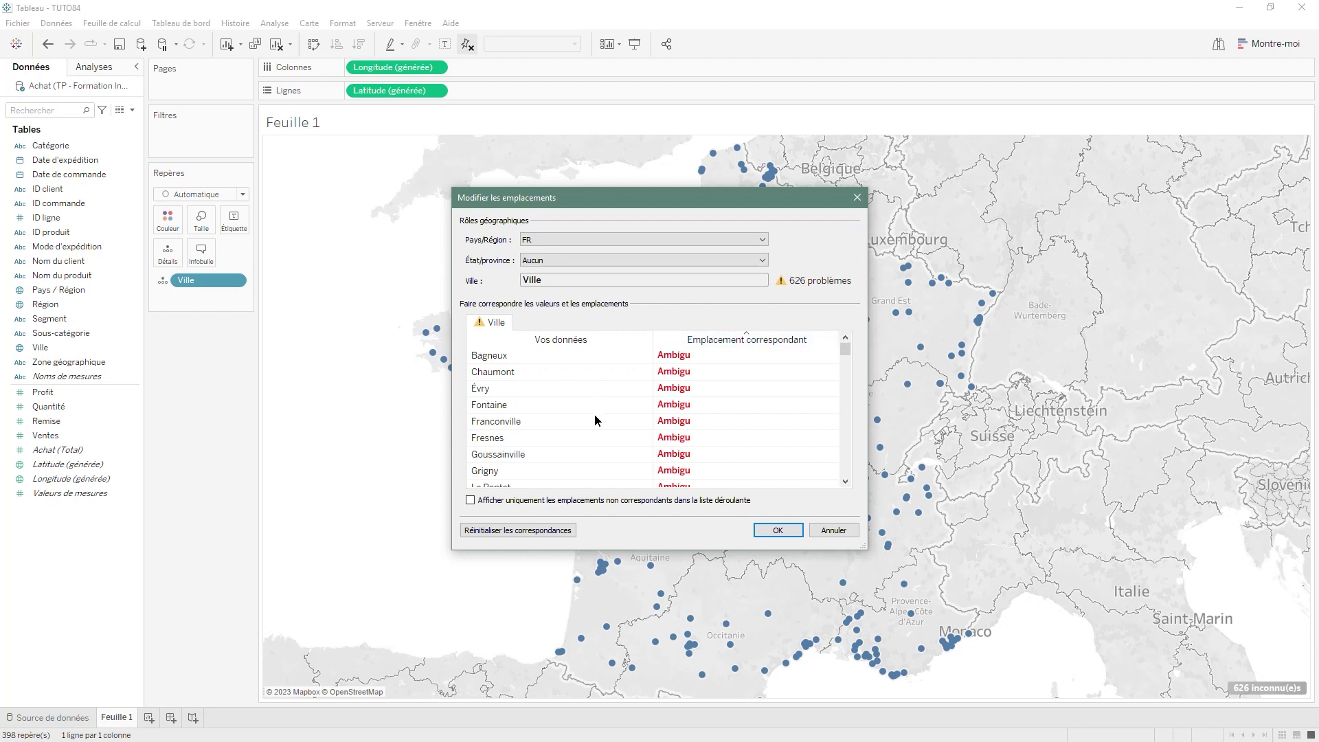
scroll(708, 391, down, 5)
mouse_move(846, 351)
mouse_down()
mouse_move(850, 416)
mouse_move(849, 354)
mouse_up()
click(721, 390)
click(636, 372)
click(635, 354)
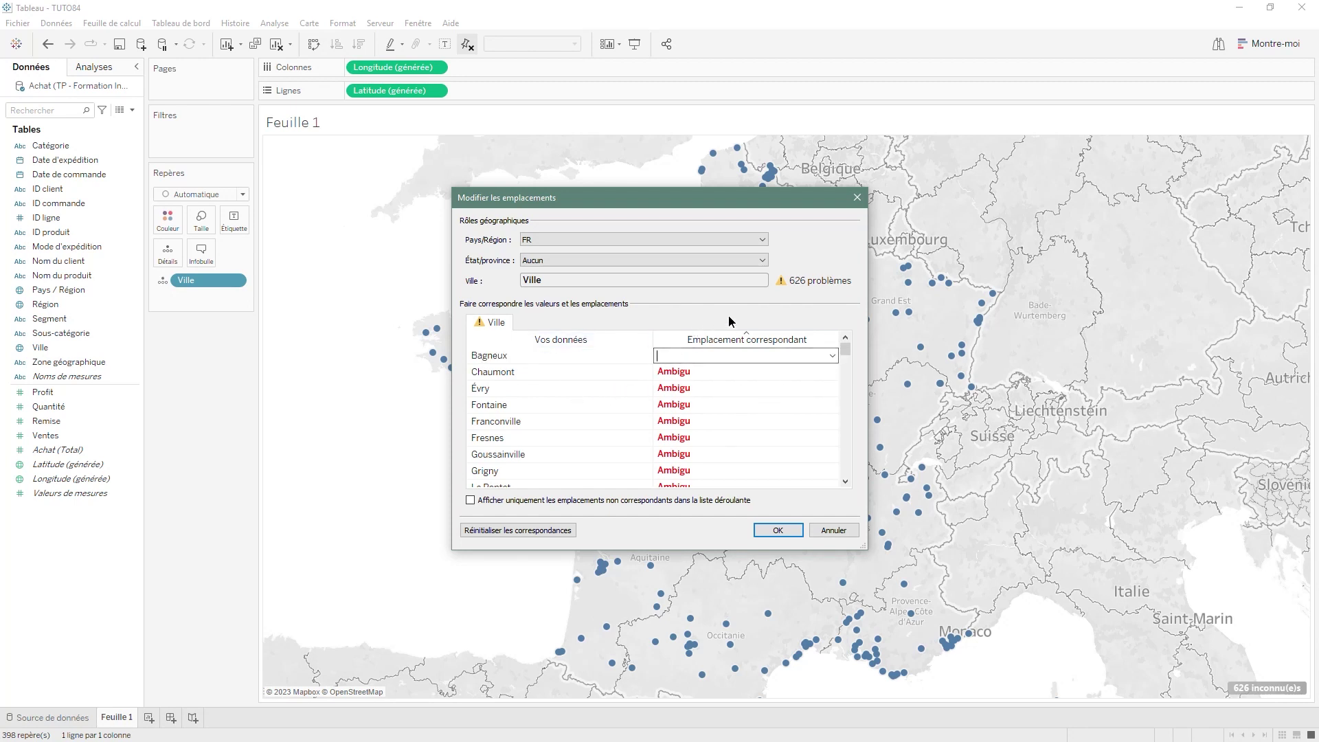
key(Escape)
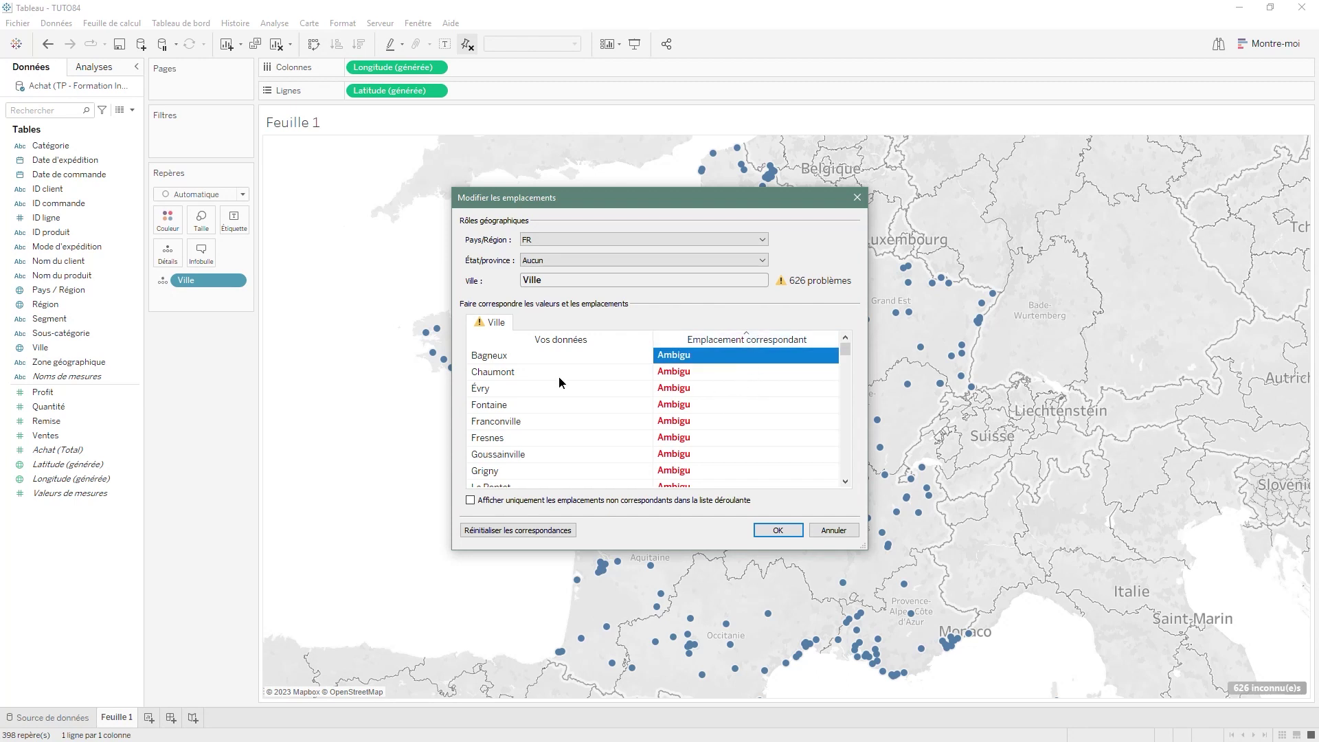
Examine the list of Ville values for cities whose matching location is ambiguous or not recognized
scroll(561, 377, down, 2)
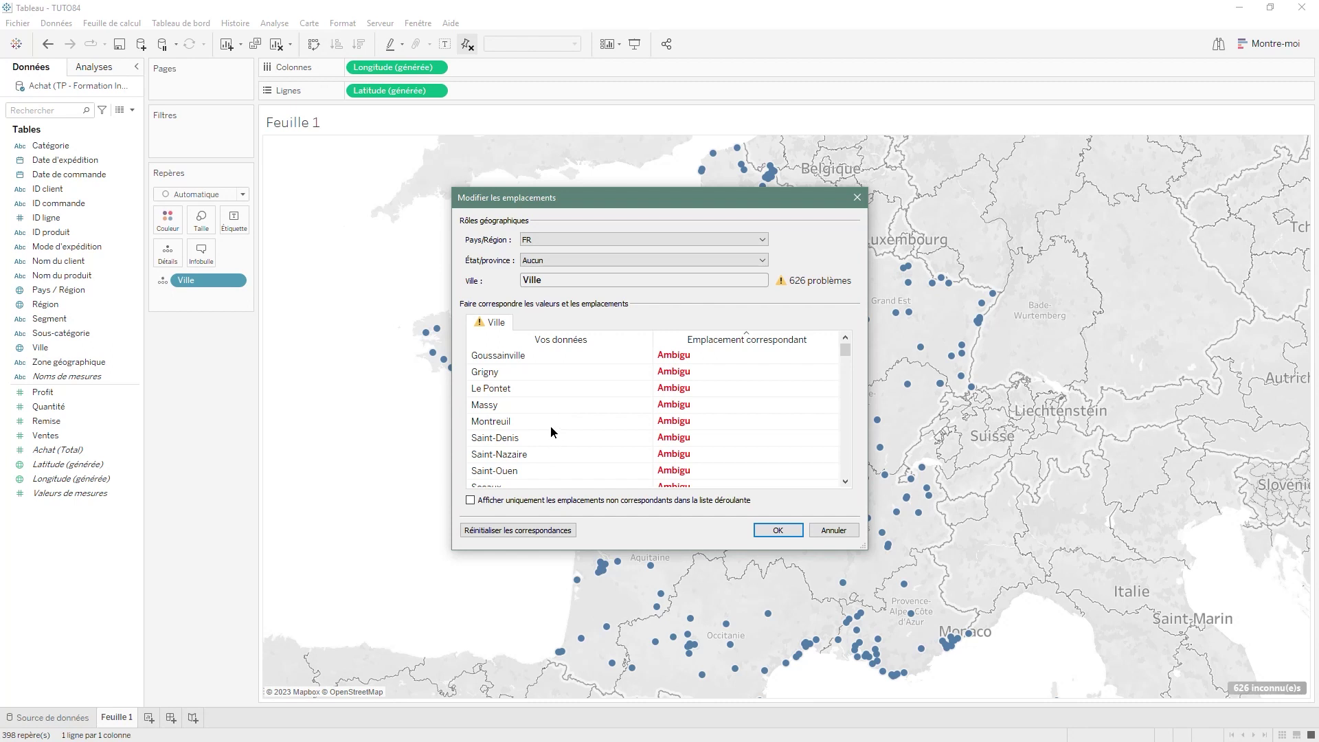
scroll(570, 394, down, 4)
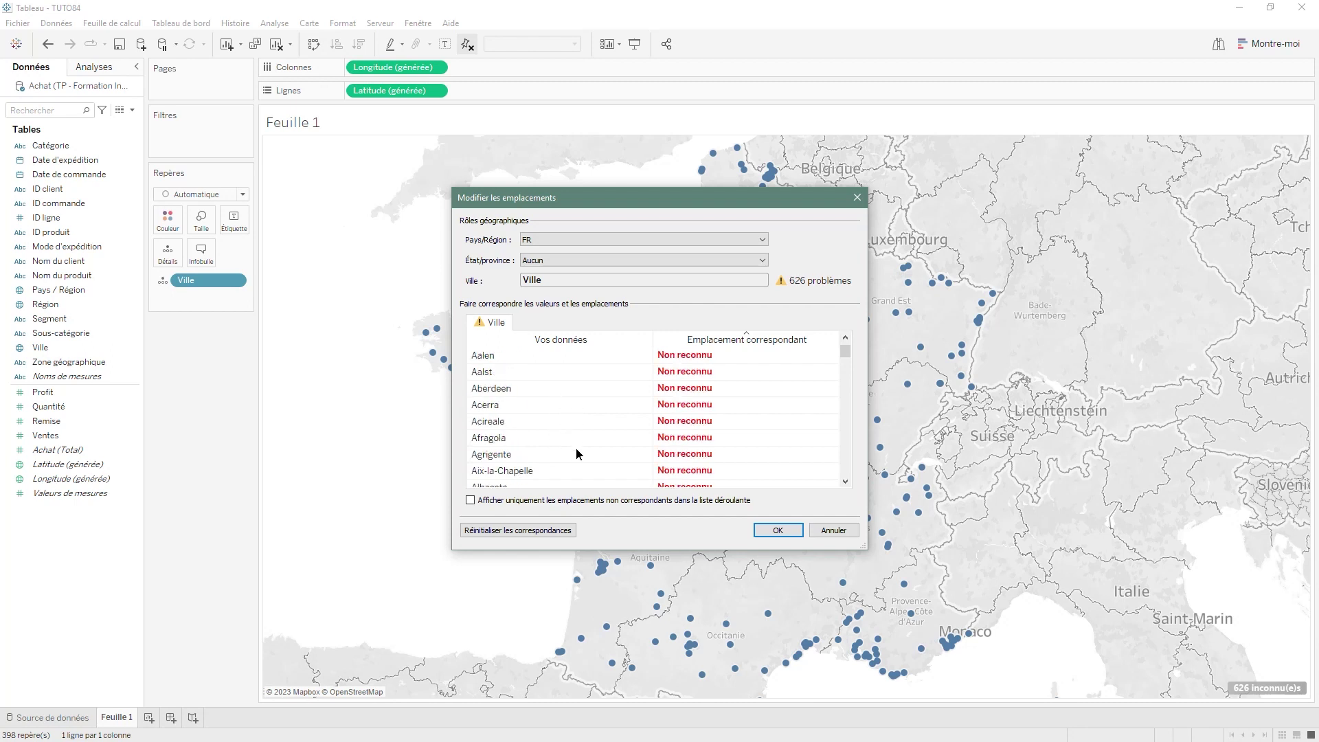
scroll(605, 404, down, 2)
scroll(605, 403, down, 2)
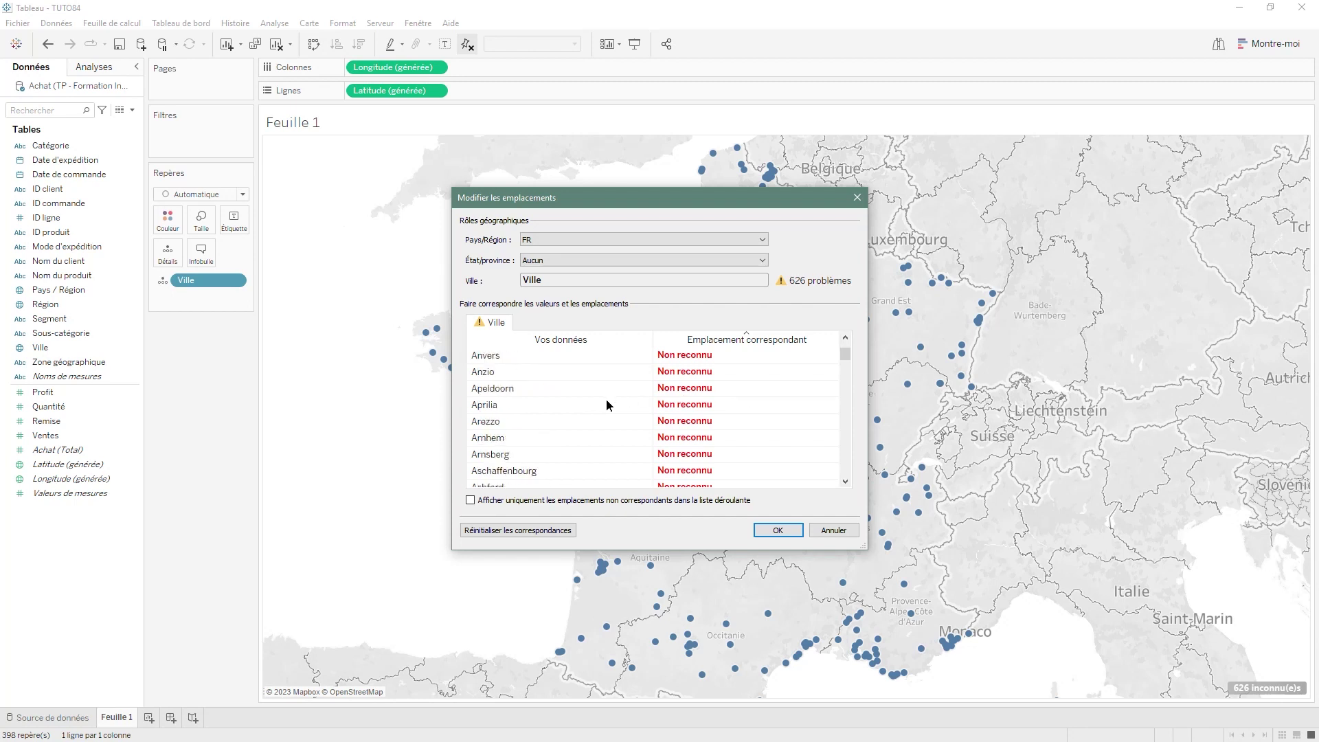
scroll(597, 421, down, 2)
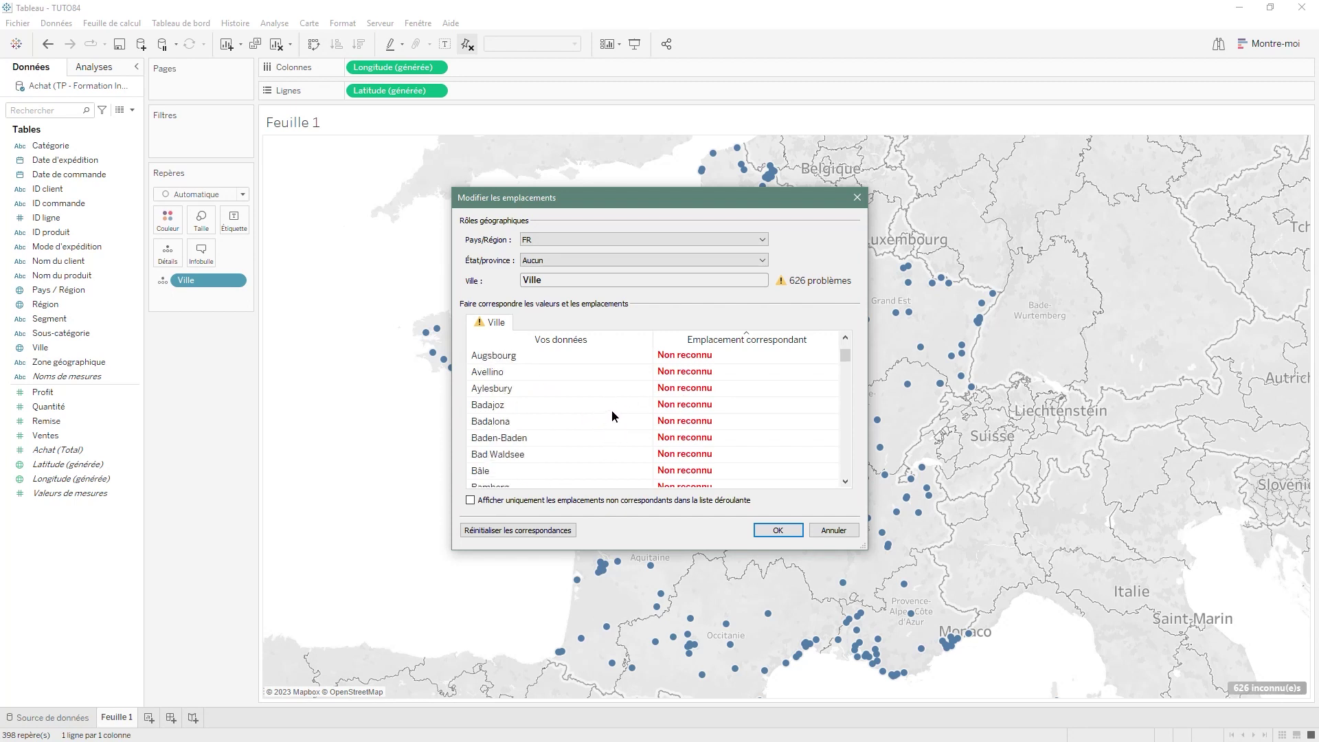
scroll(613, 412, down, 3)
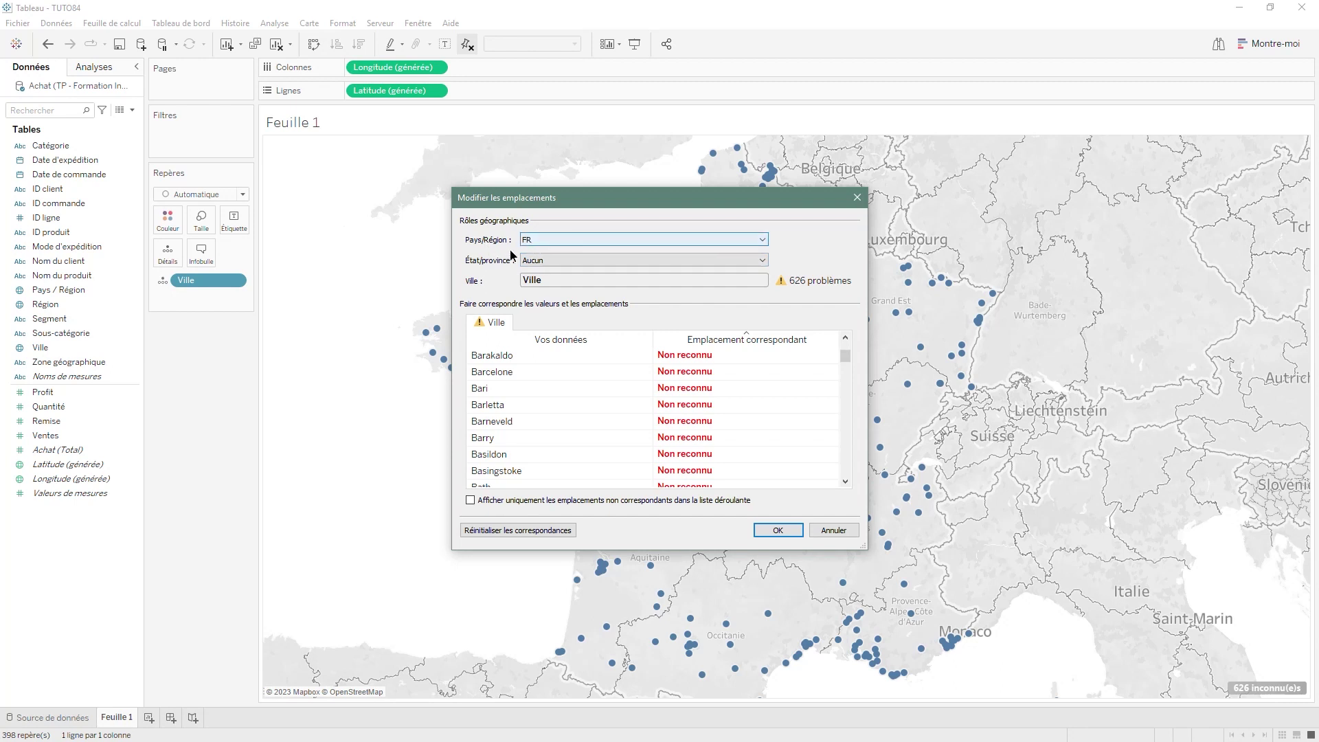
scroll(748, 431, up, 3)
scroll(560, 404, up, 3)
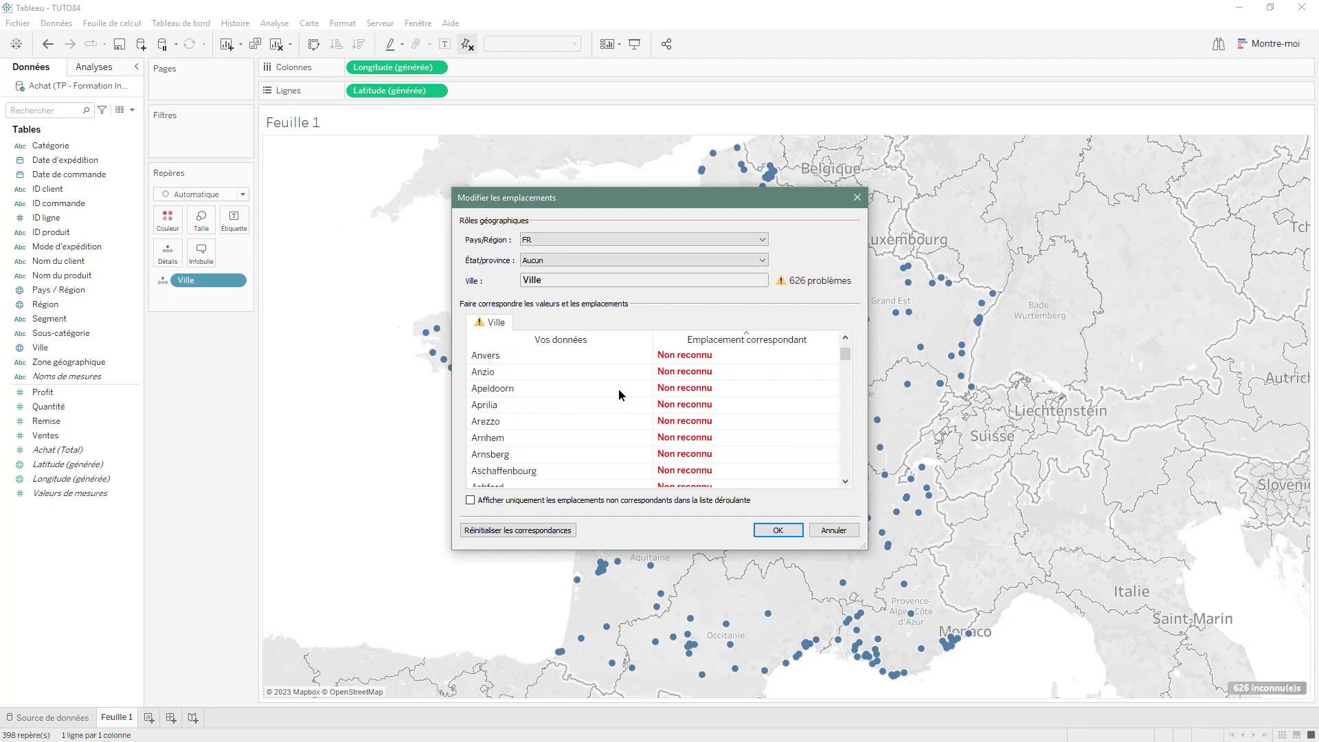
scroll(613, 418, down, 3)
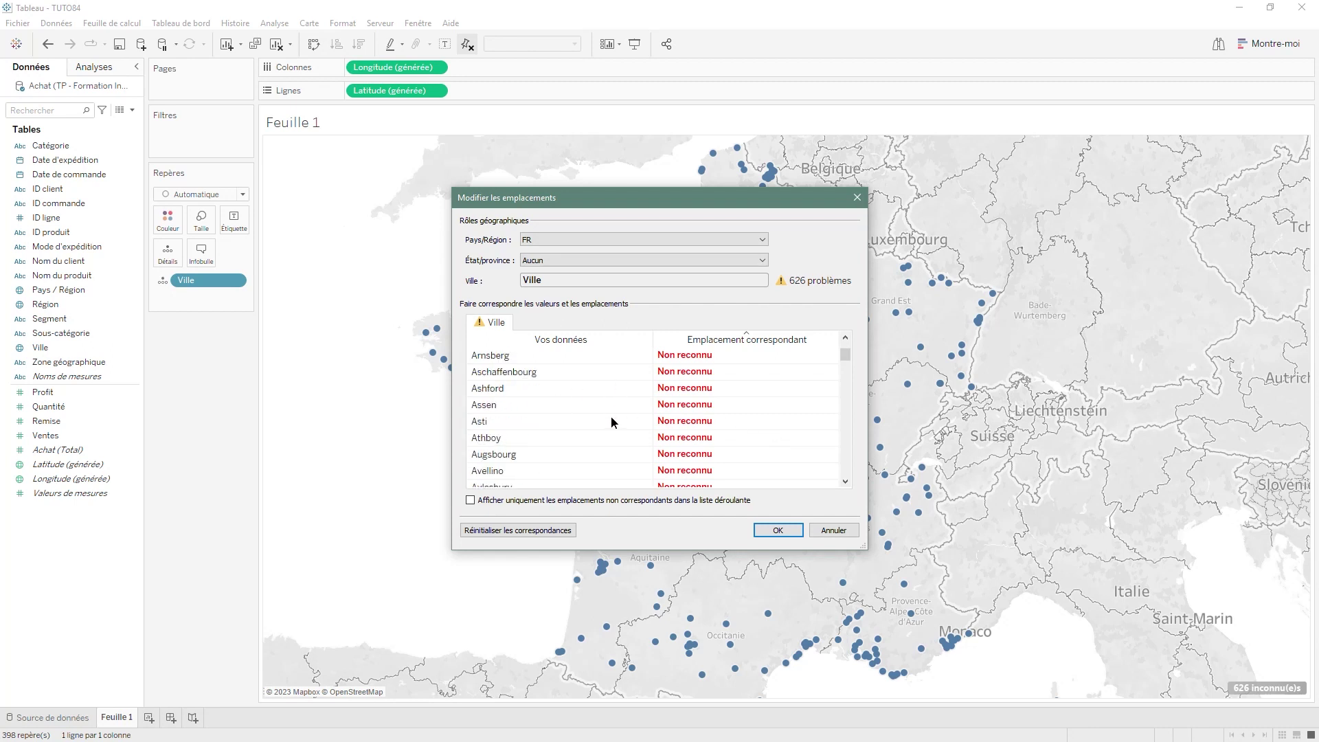
scroll(579, 406, down, 3)
scroll(580, 422, down, 20)
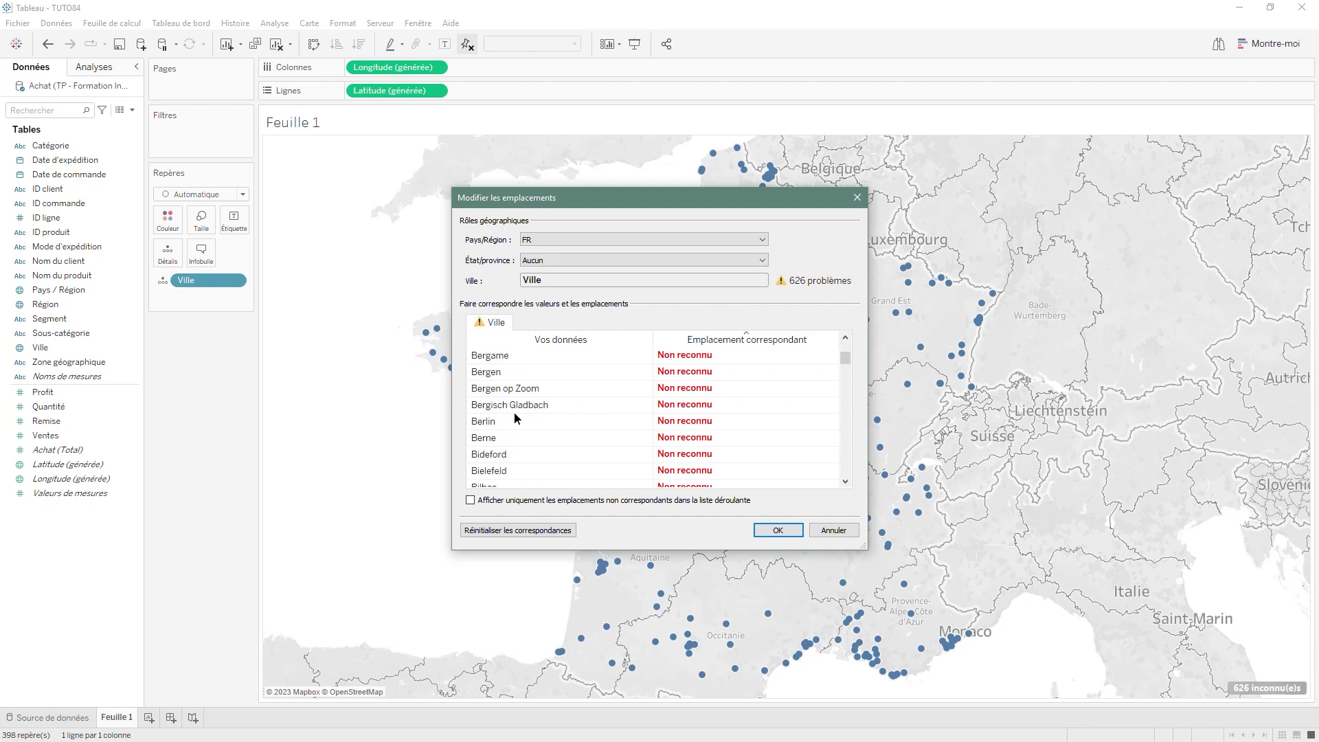
scroll(579, 443, down, 5)
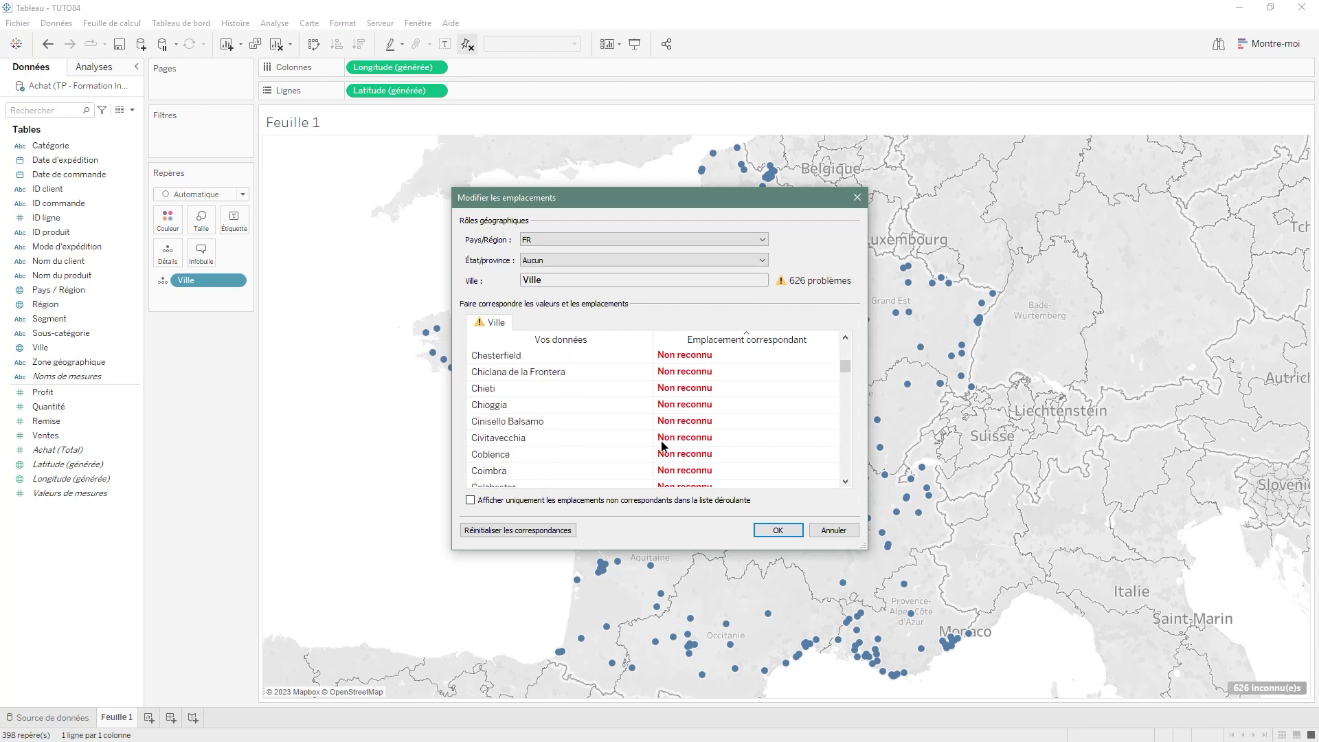
scroll(664, 445, down, 12)
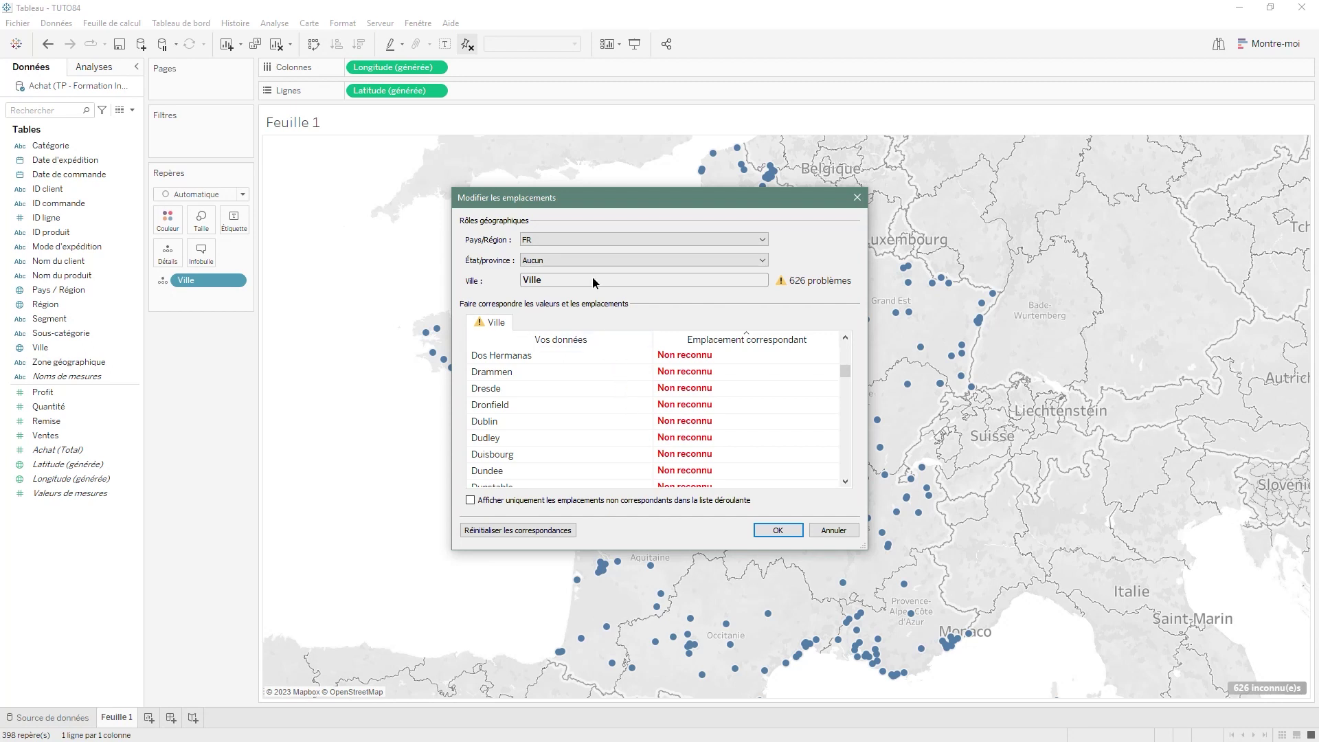
Set the Pays/Région geographic role to come from the Pays / Région field and apply the location changes to the map
click(587, 240)
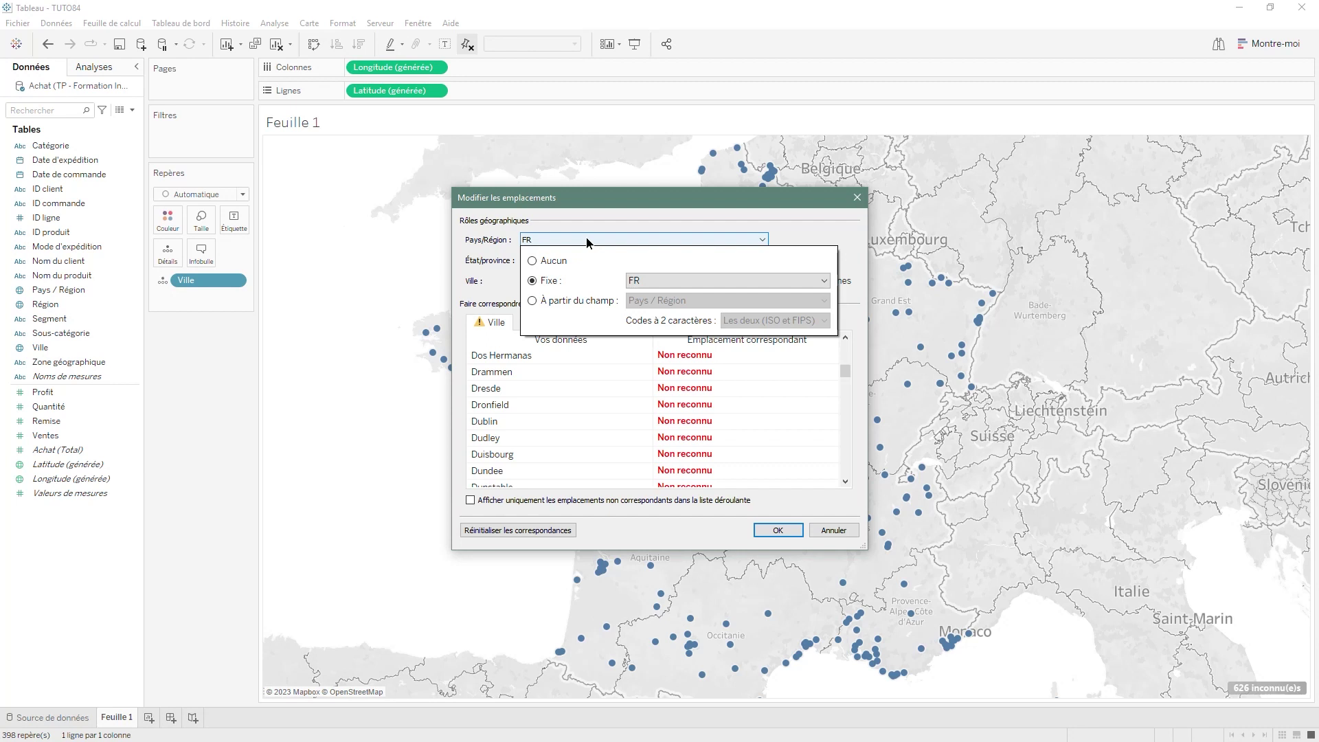
click(574, 304)
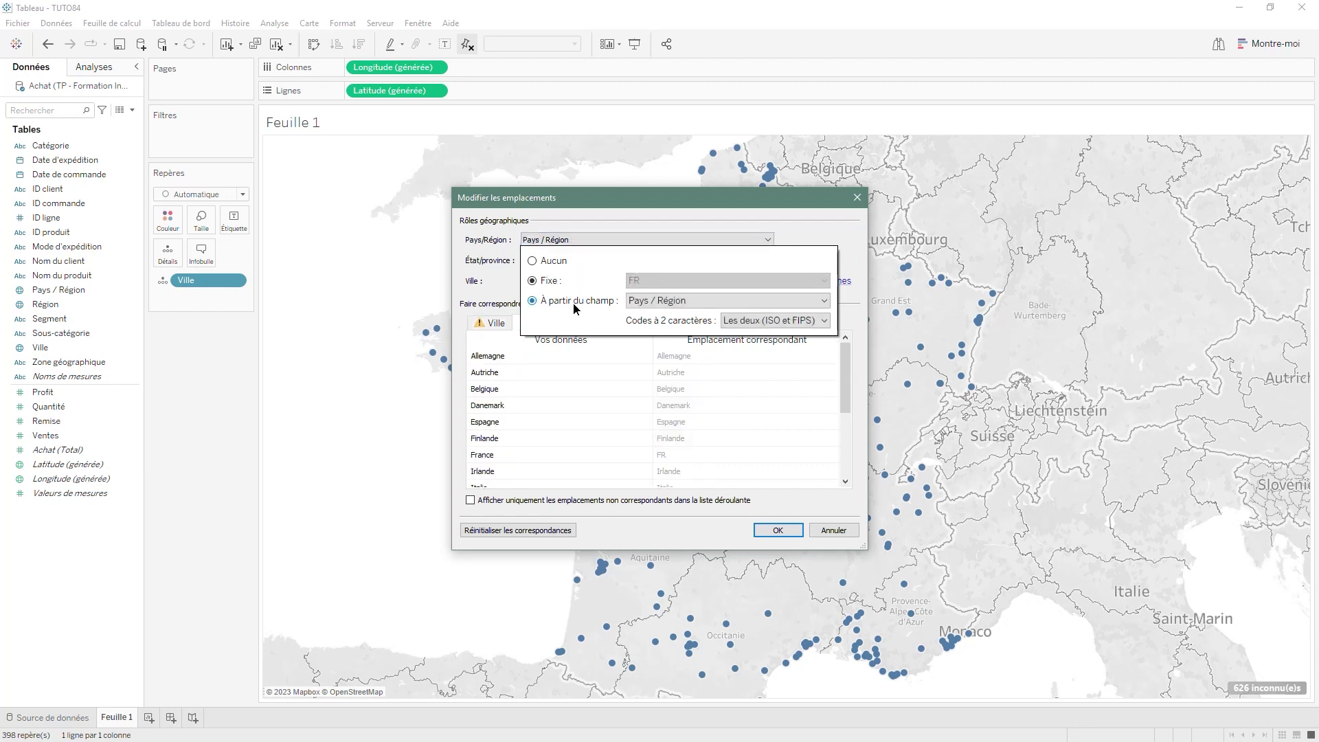
click(667, 303)
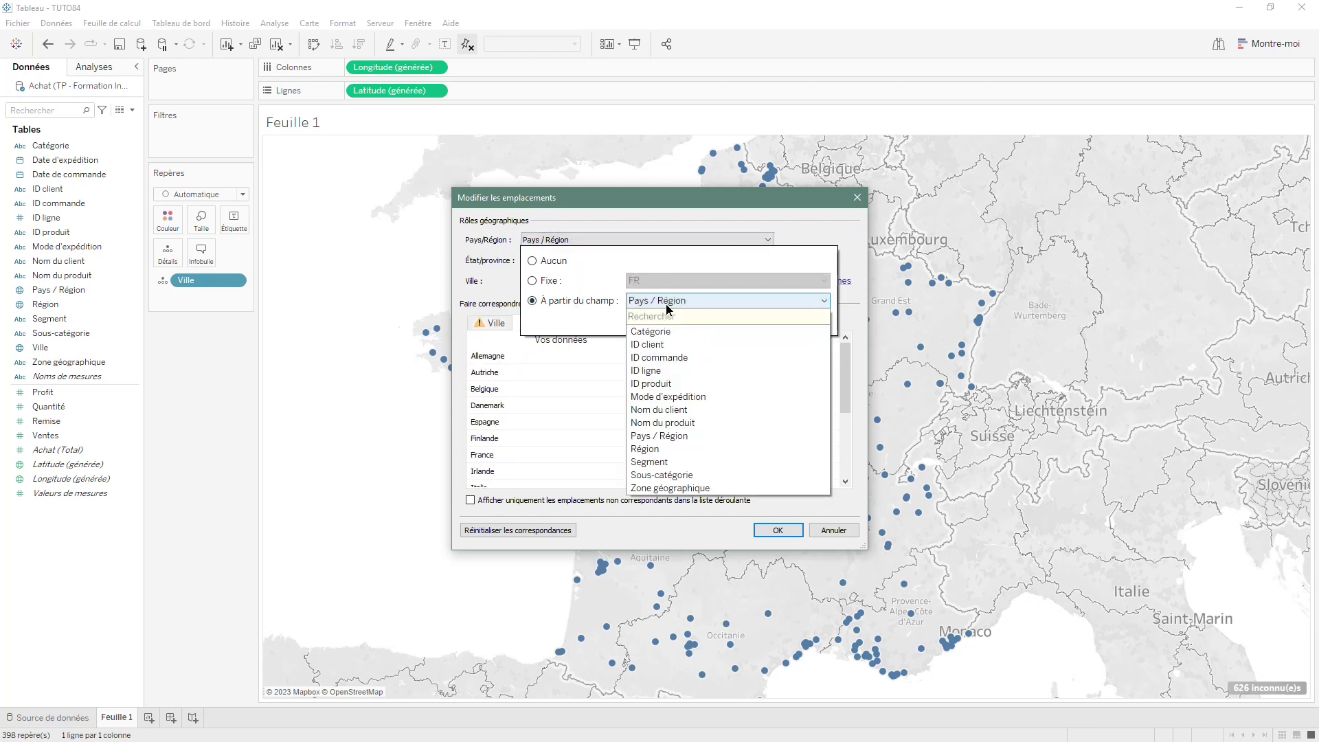
click(703, 436)
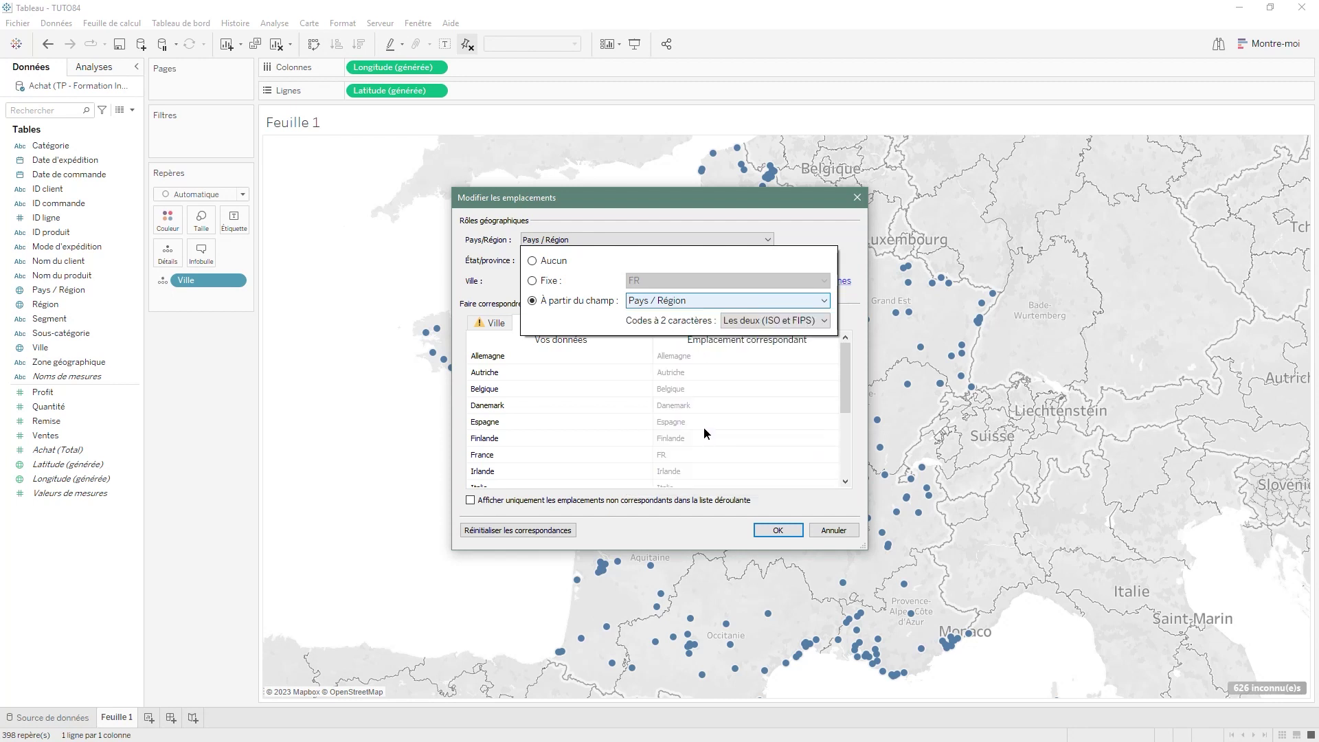
click(769, 530)
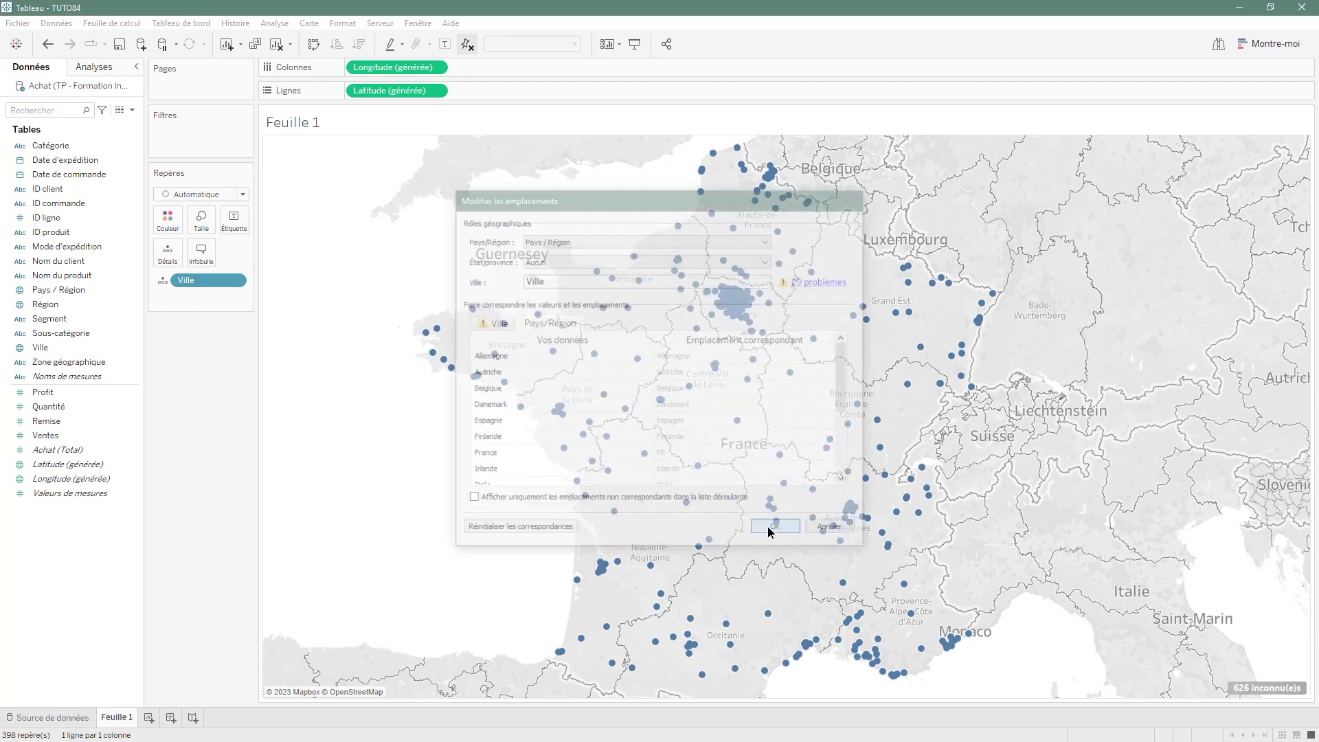
scroll(772, 410, down, 2)
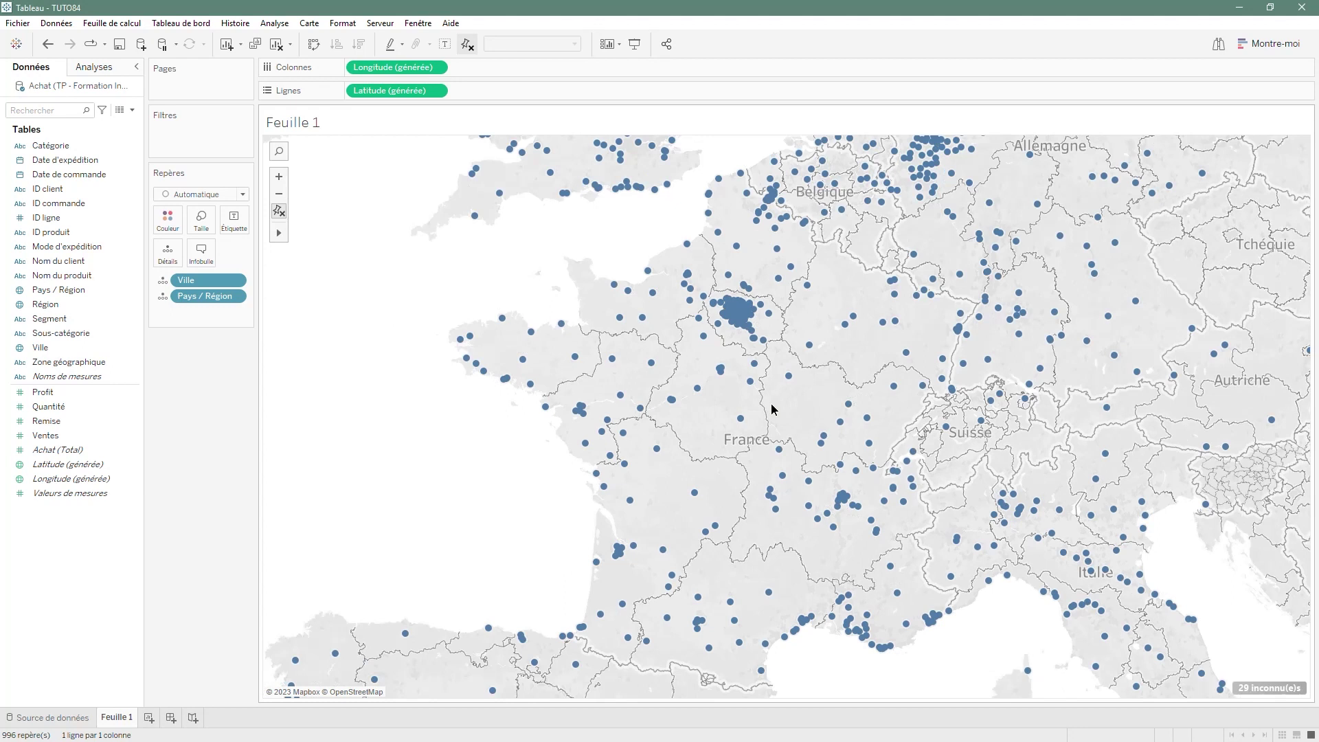
scroll(772, 410, down, 1)
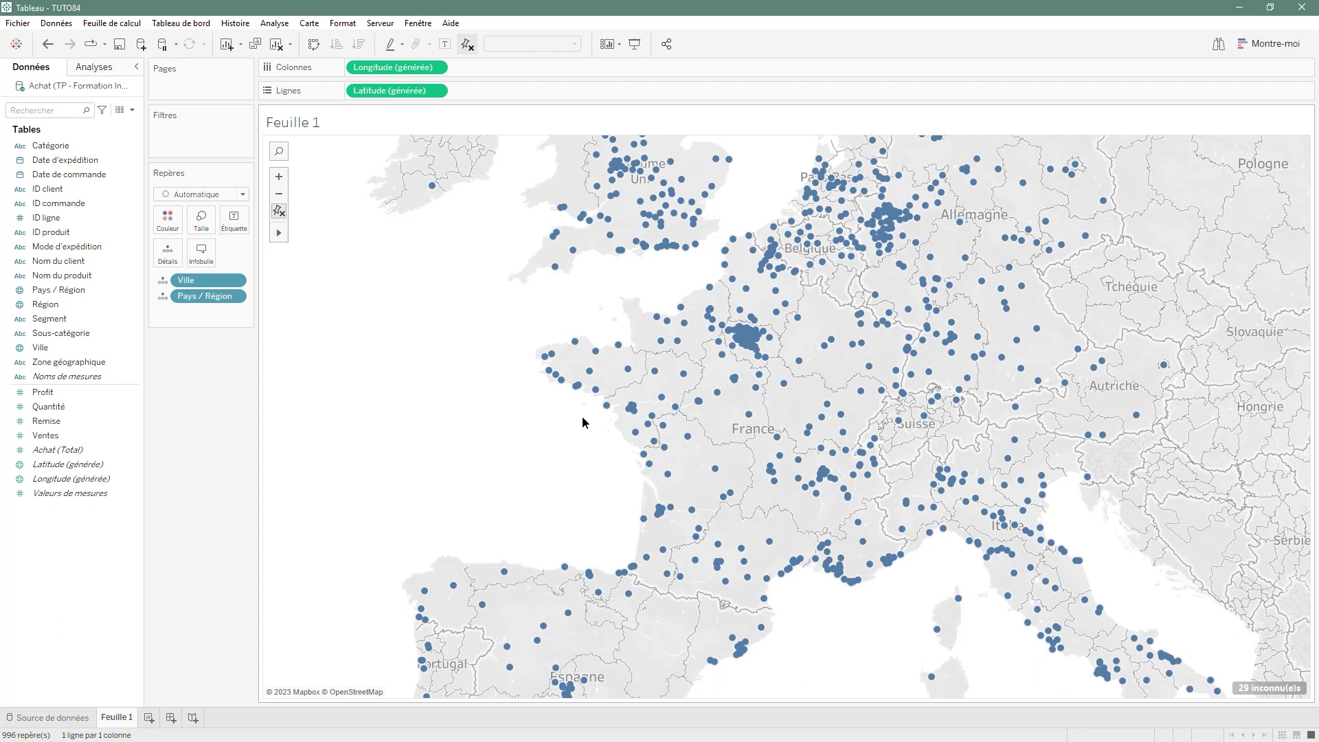
Reopen the location editor for the remaining unknown Ville values and examine which cities are still ambiguous
click(1275, 691)
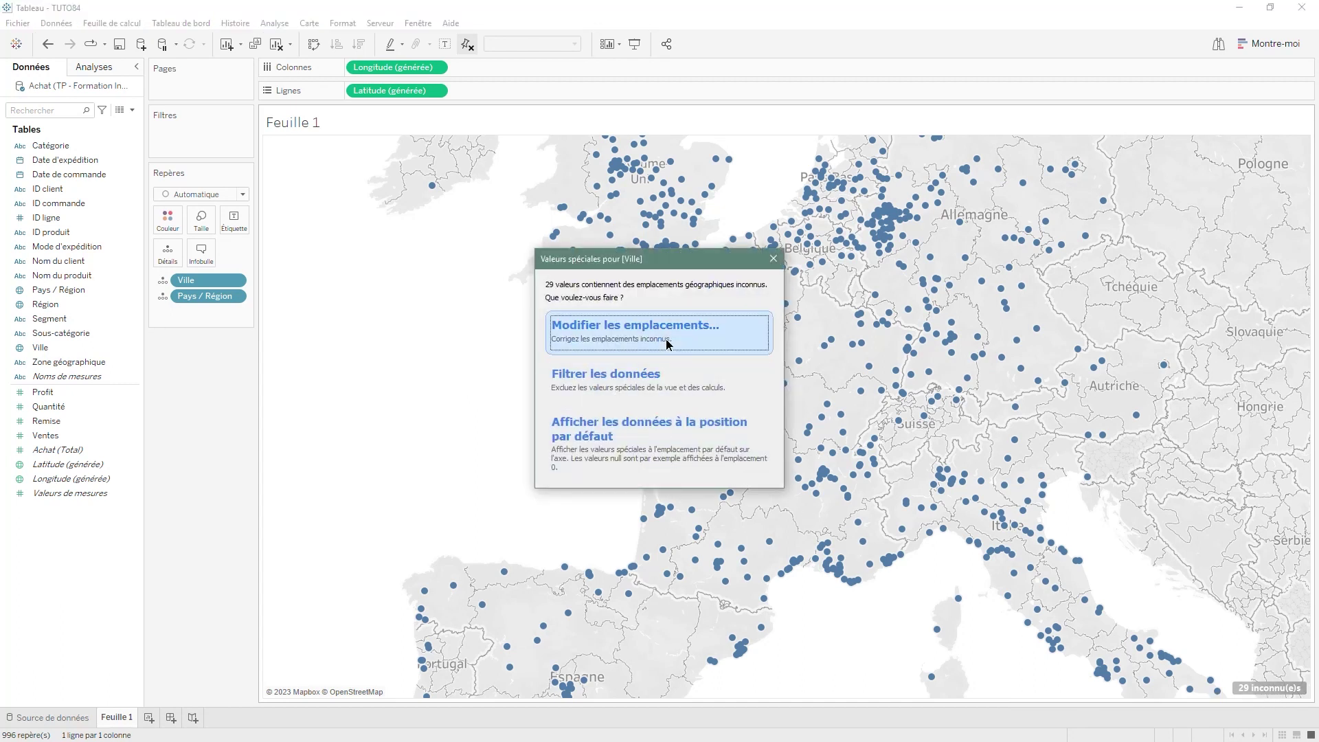
click(669, 344)
scroll(715, 390, down, 3)
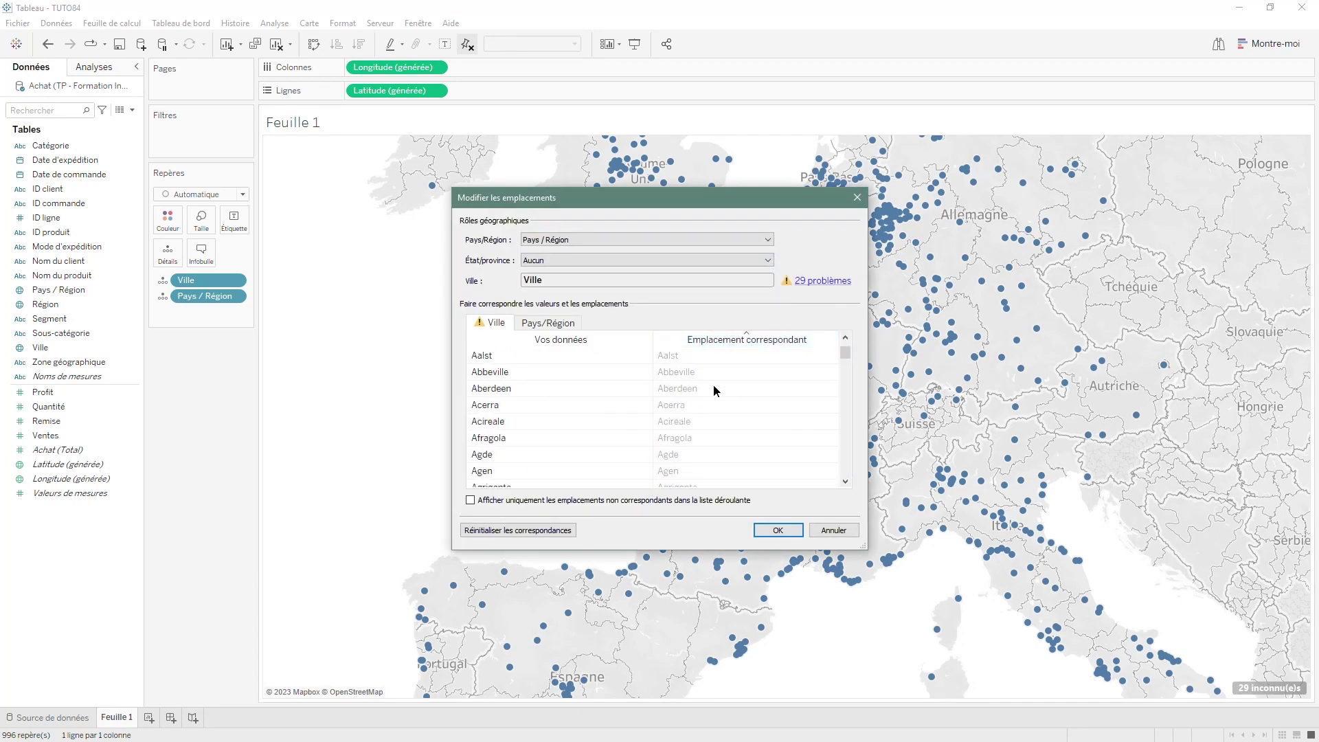
scroll(714, 390, up, 3)
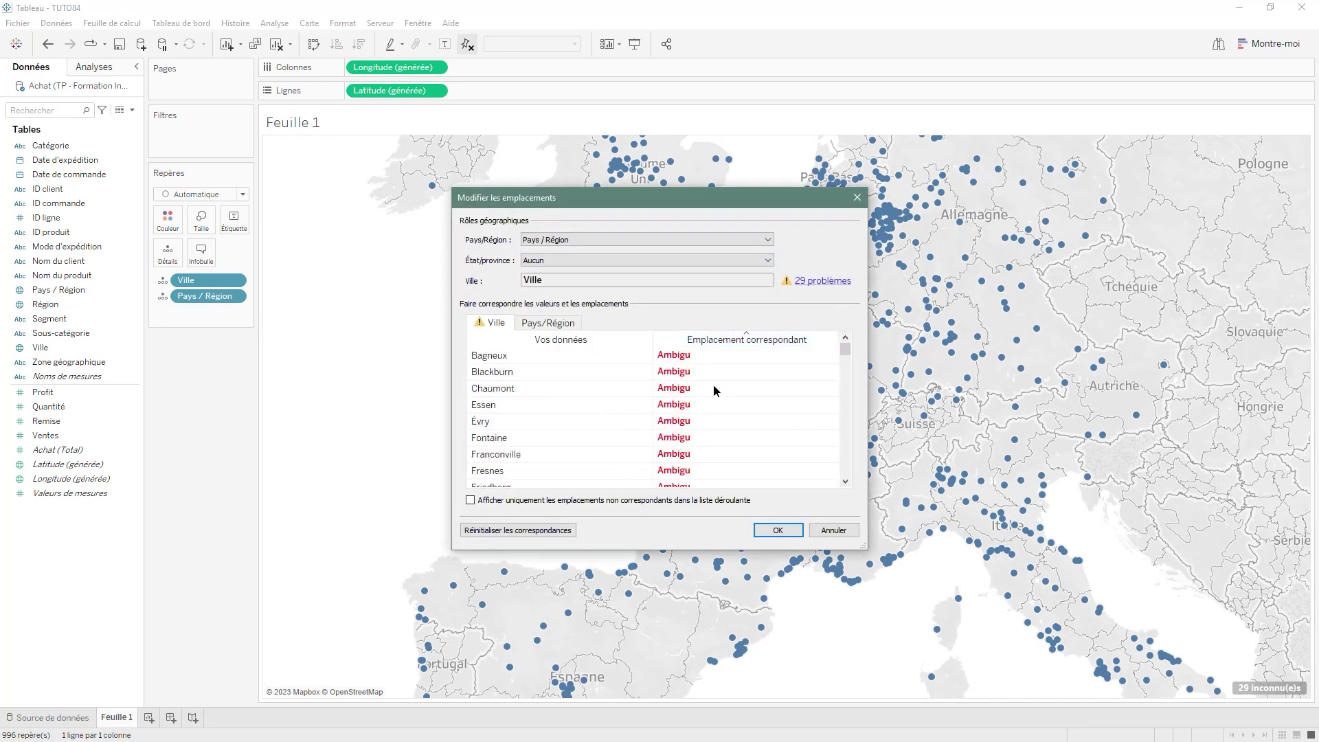
scroll(714, 390, down, 6)
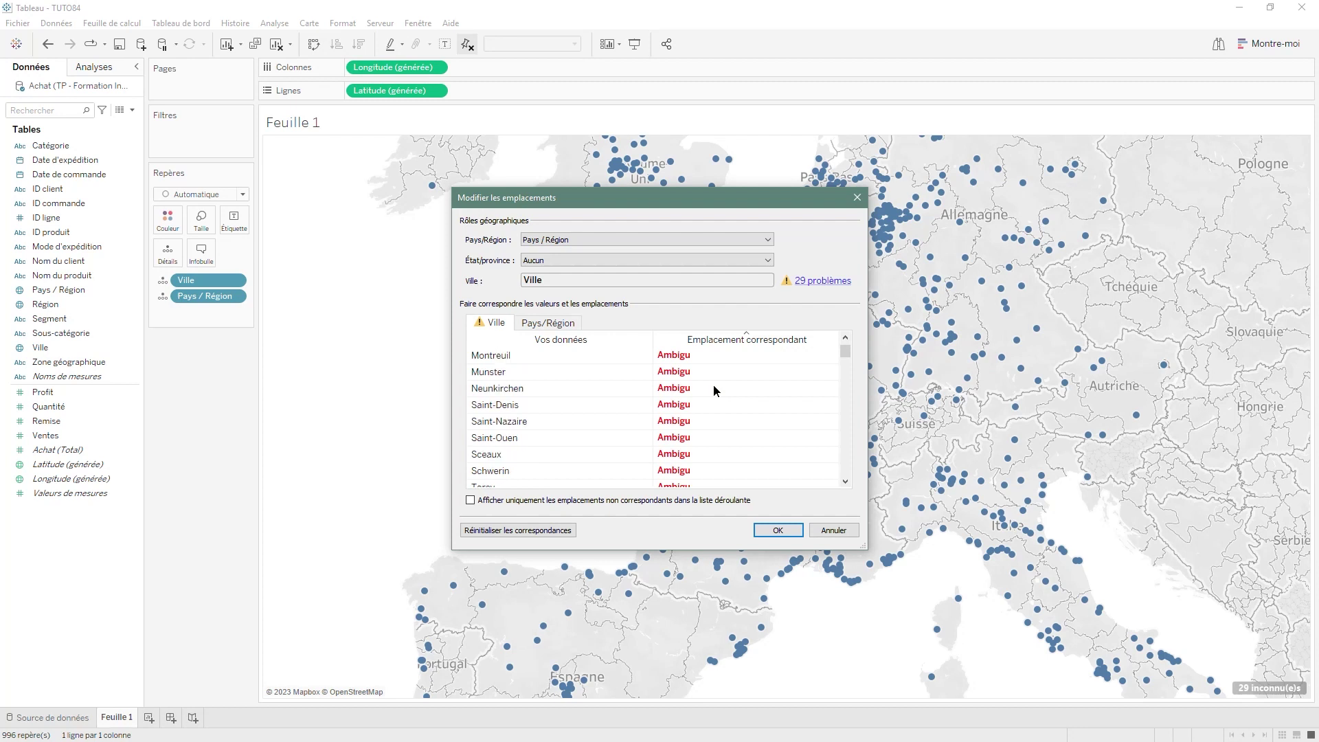
scroll(715, 390, down, 1)
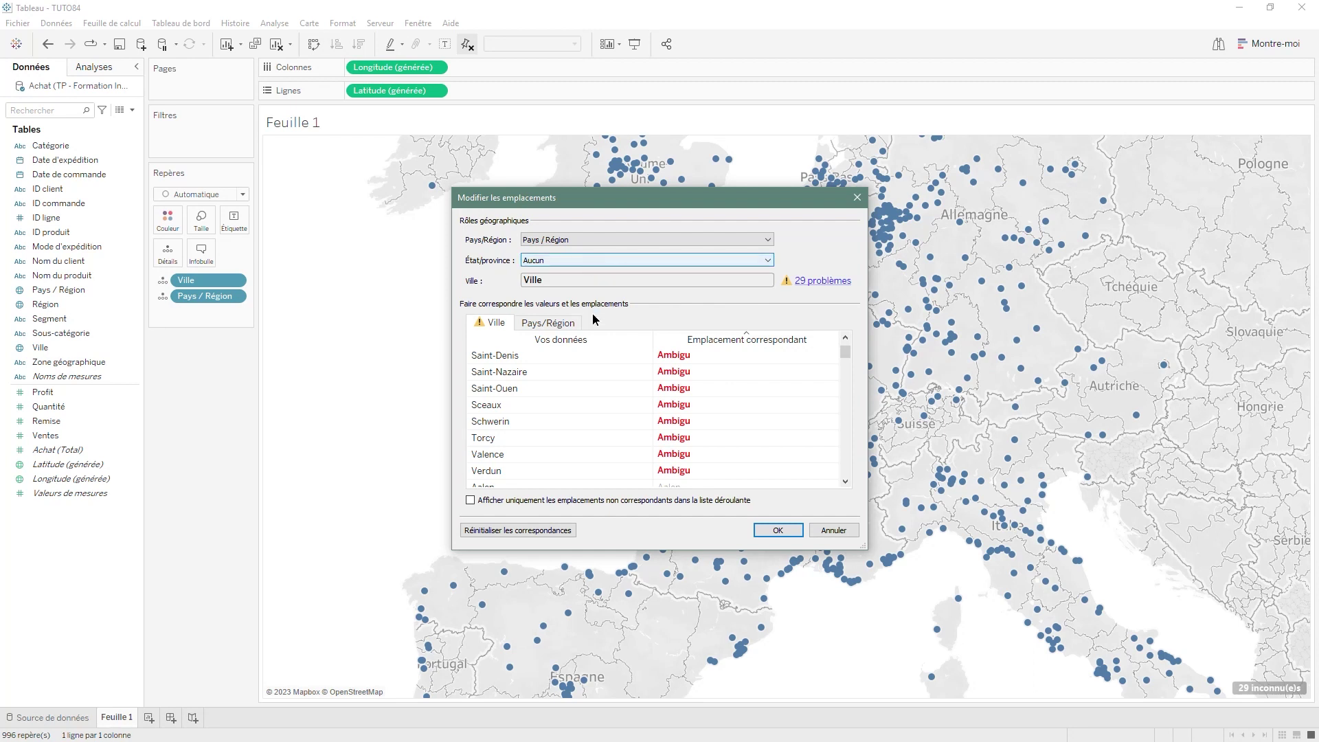
scroll(534, 407, up, 1)
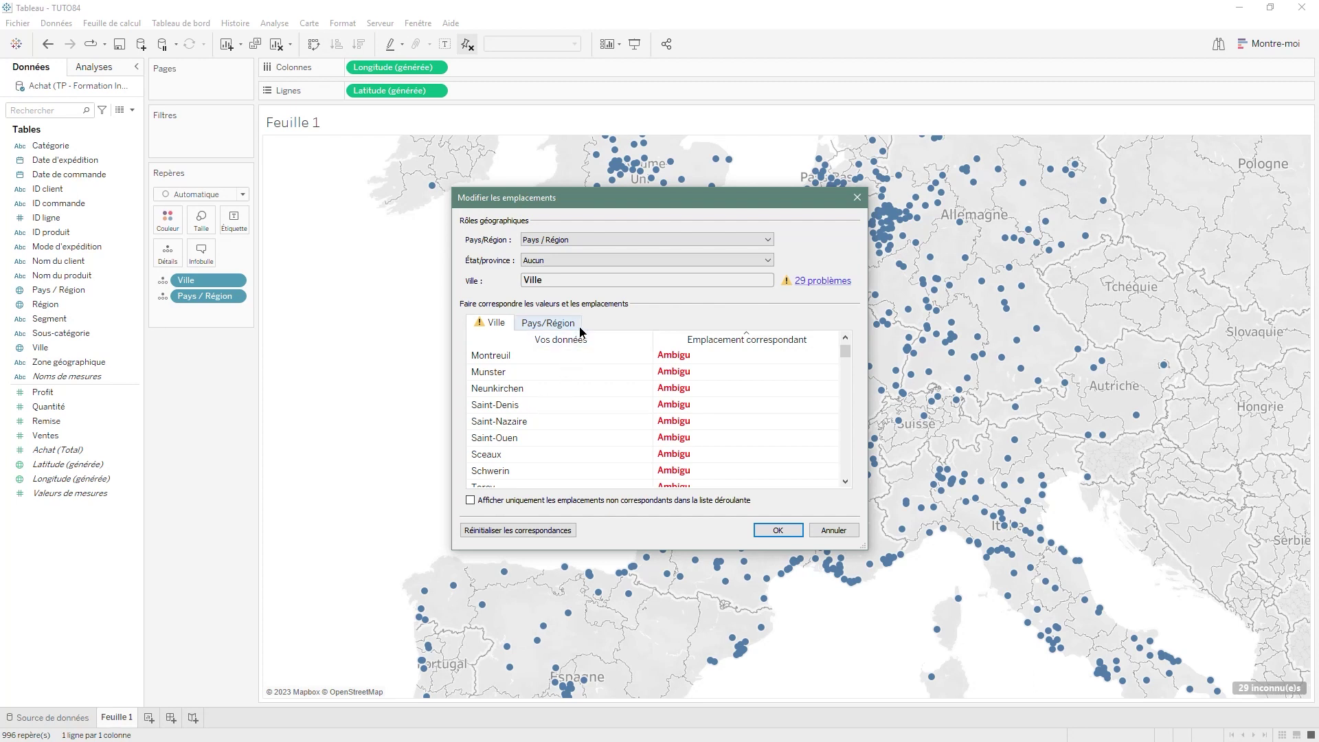
click(595, 261)
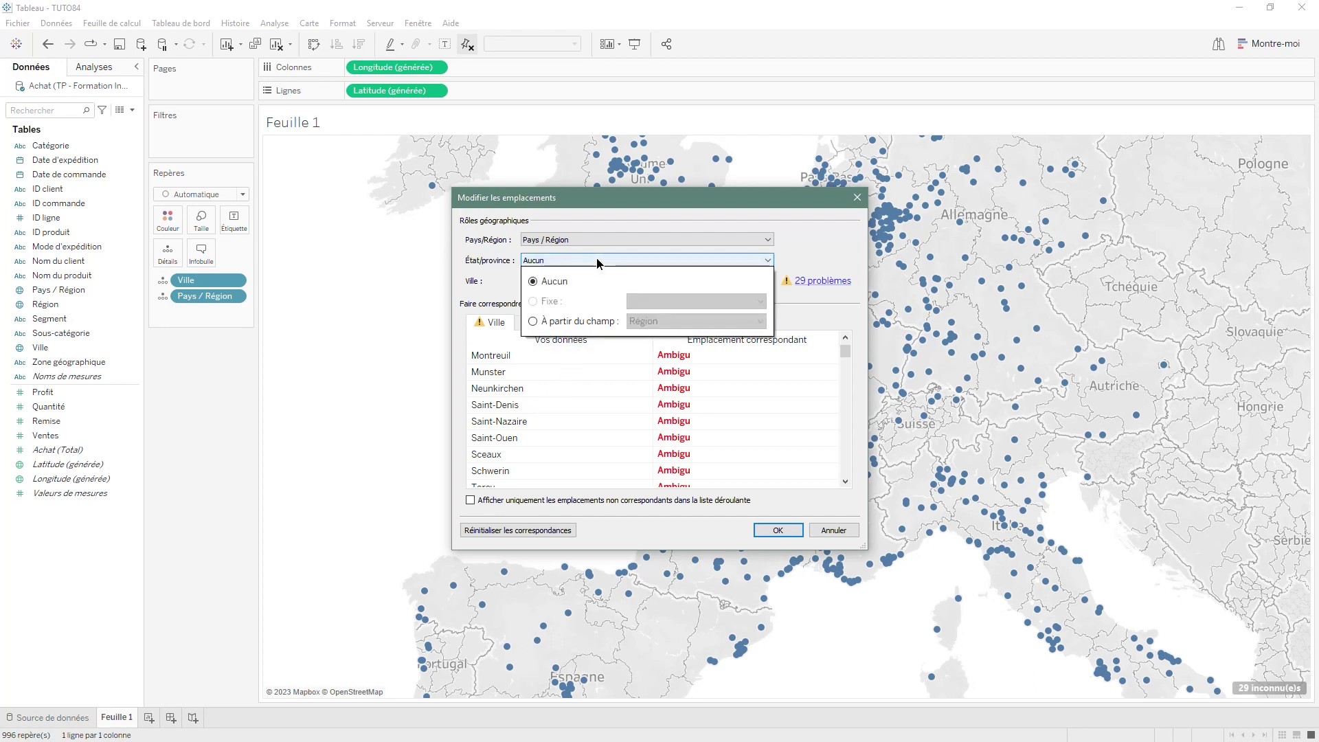
click(569, 324)
click(699, 323)
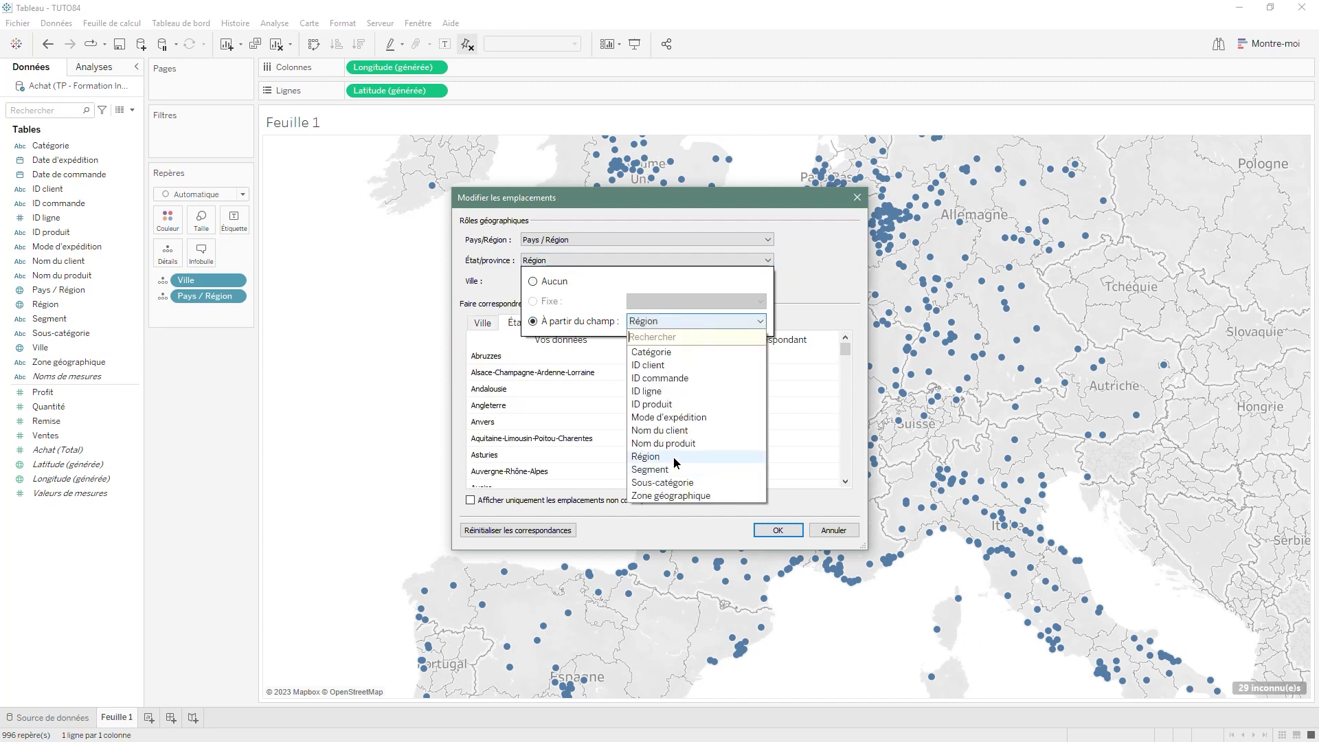
click(849, 528)
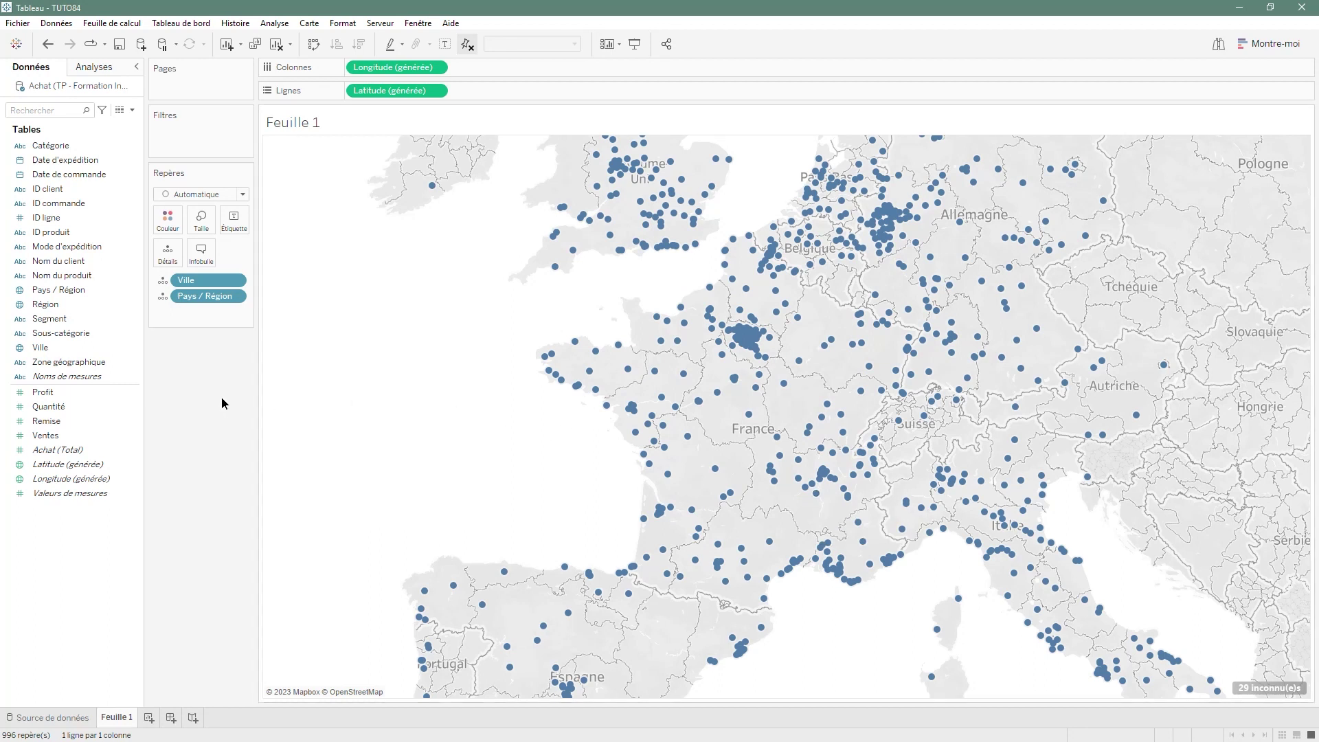
Add the Région field to the map marks as a detail alongside Ville and Pays / Région
drag(72, 306, 178, 258)
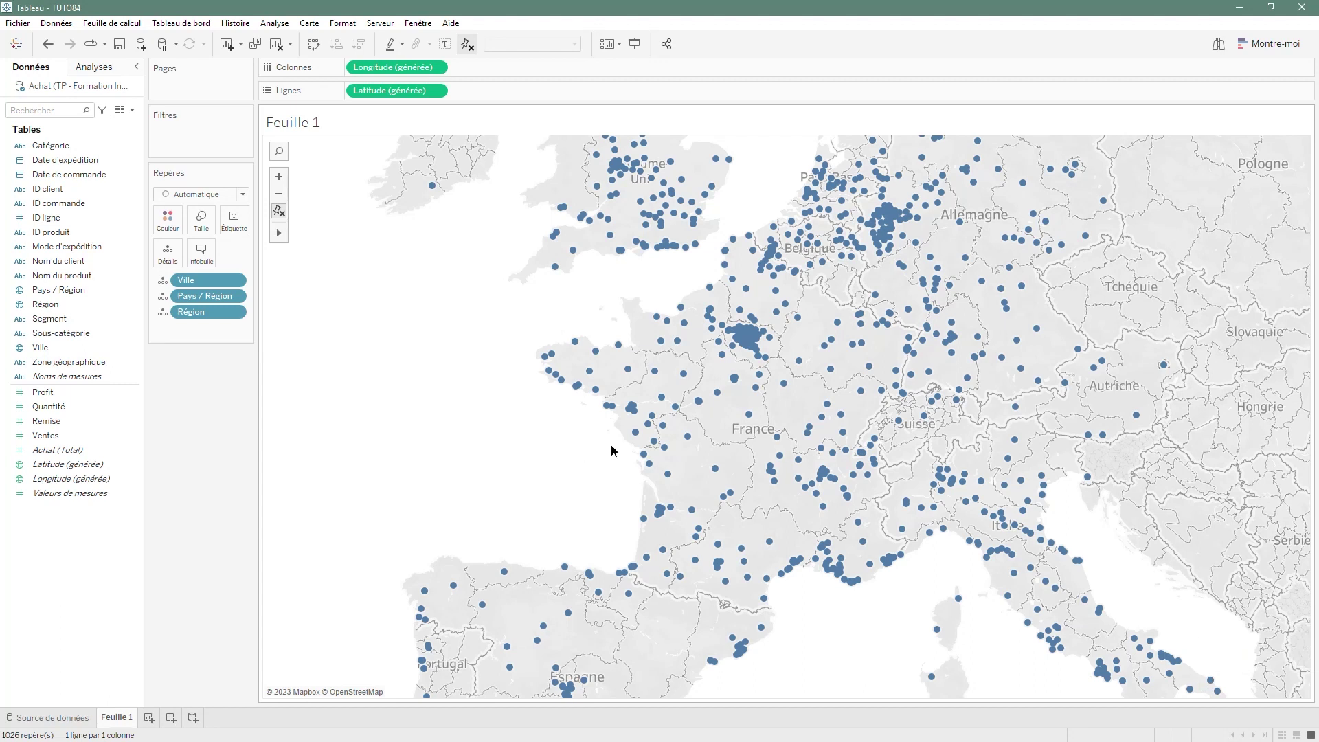
scroll(787, 440, up, 3)
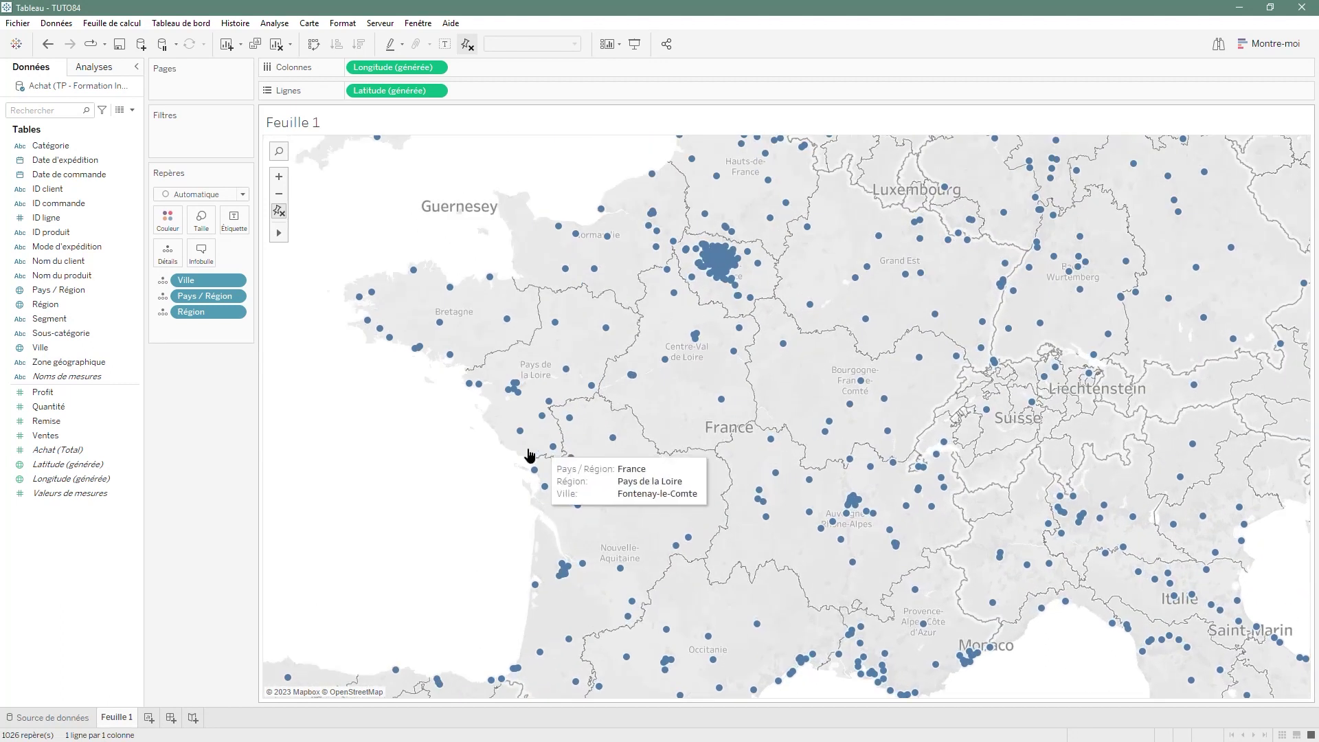